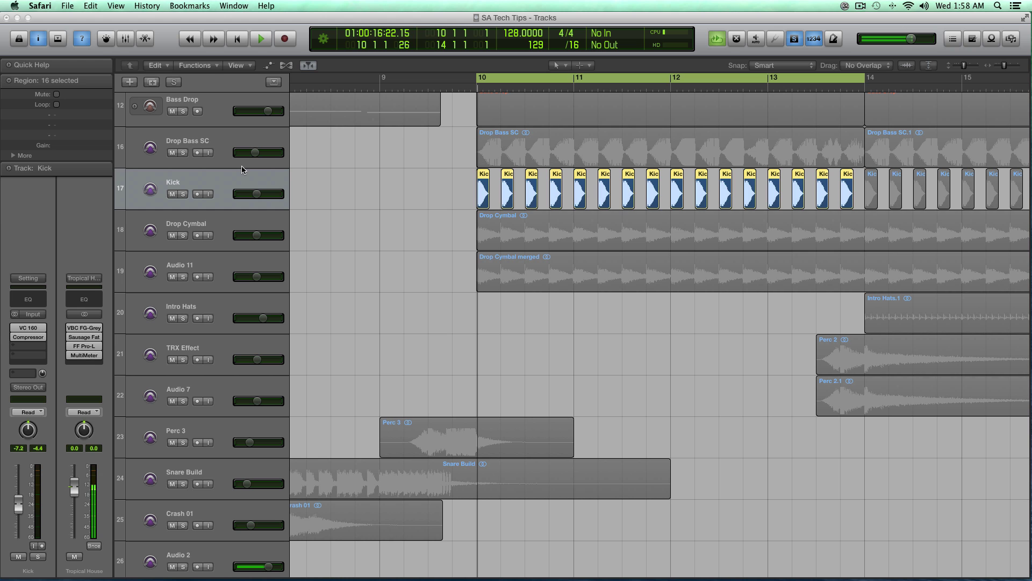
Open the Kick's VC 160 and Compressor plug-in windows and spread them apart on screen
{"action": "left_click", "coordinate": [30, 328]}
{"action": "left_click", "coordinate": [28, 336]}
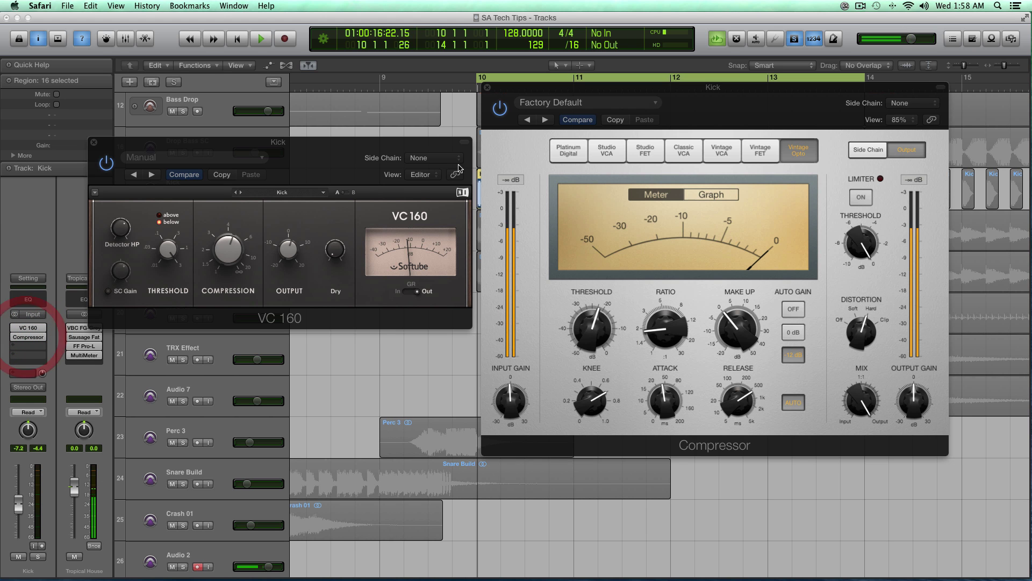
{"action": "left_click", "coordinate": [459, 168]}
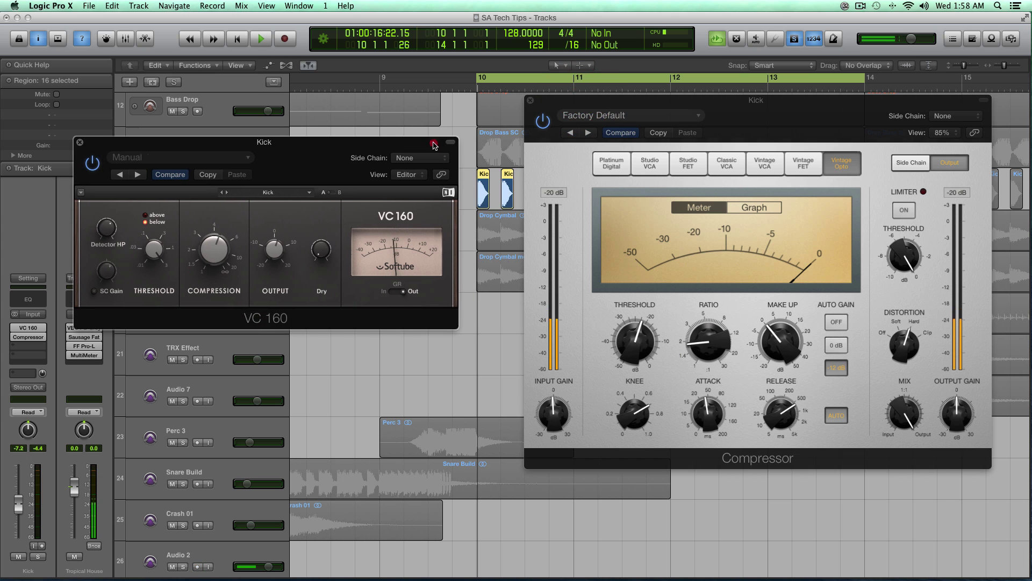
{"action": "left_click", "coordinate": [433, 145]}
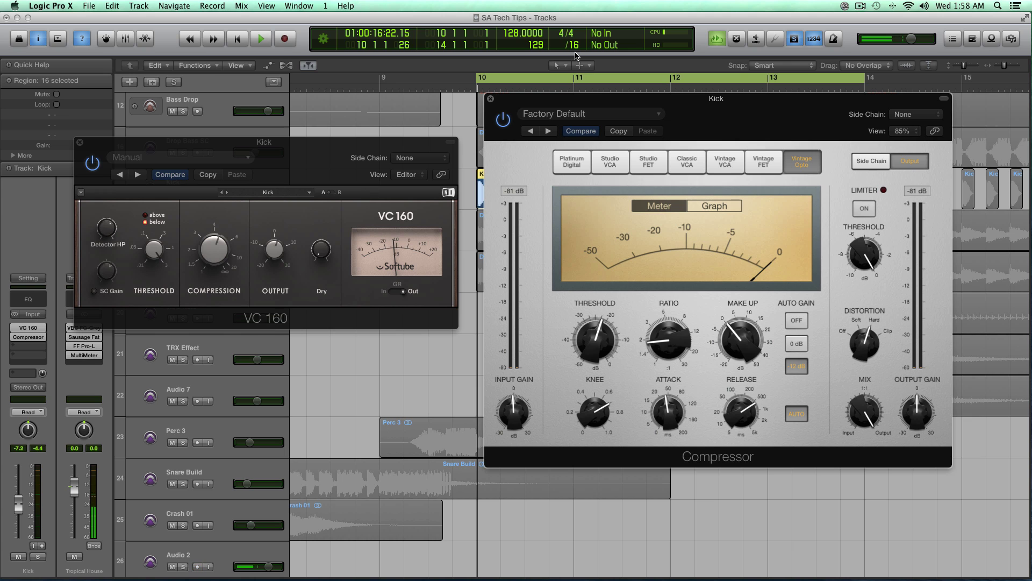
{"action": "left_click_drag", "start_coordinate": [581, 98], "coordinate": [562, 96]}
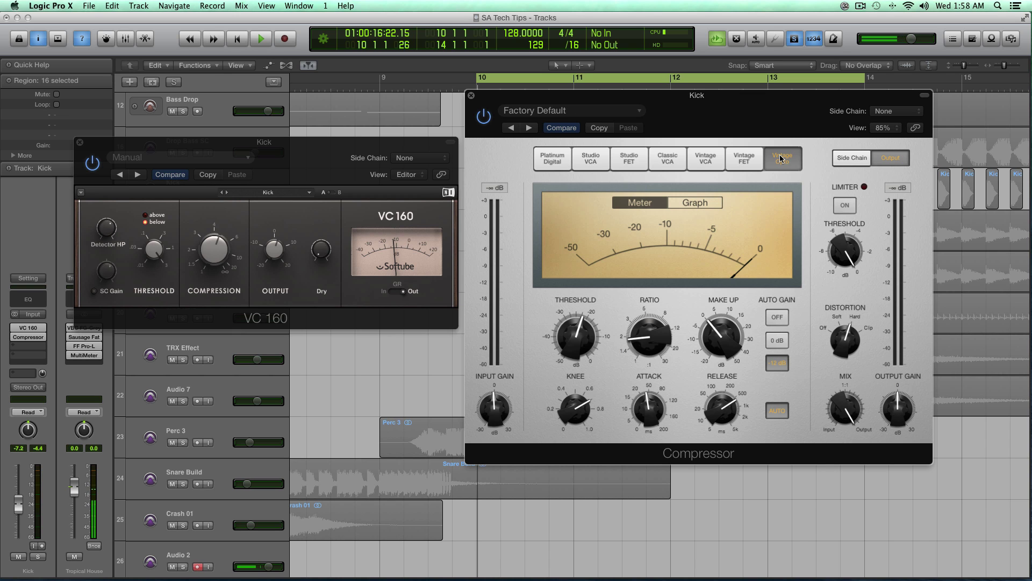
{"action": "left_click_drag", "start_coordinate": [610, 96], "coordinate": [798, 104]}
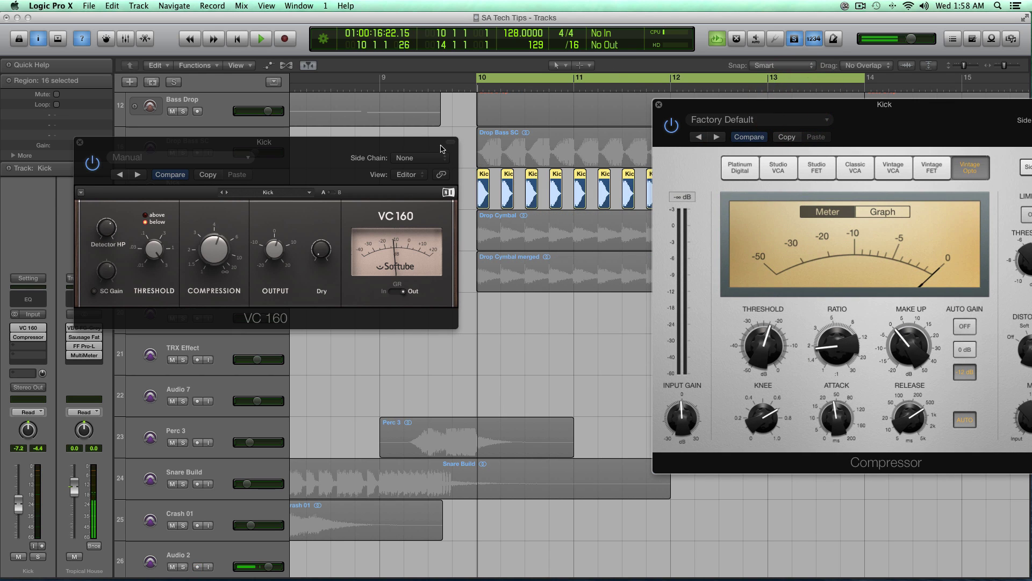
{"action": "left_click_drag", "start_coordinate": [441, 149], "coordinate": [426, 149]}
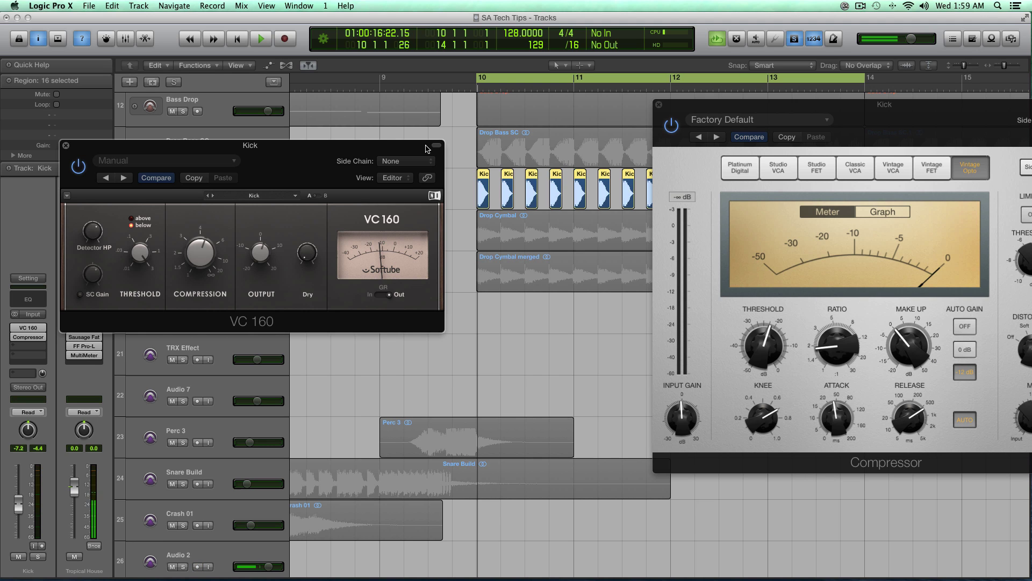
Bring the Compressor window fully into view and shift the VC 160 window slightly right beside it
{"action": "left_click_drag", "start_coordinate": [710, 104], "coordinate": [541, 107]}
{"action": "left_click_drag", "start_coordinate": [400, 144], "coordinate": [414, 144]}
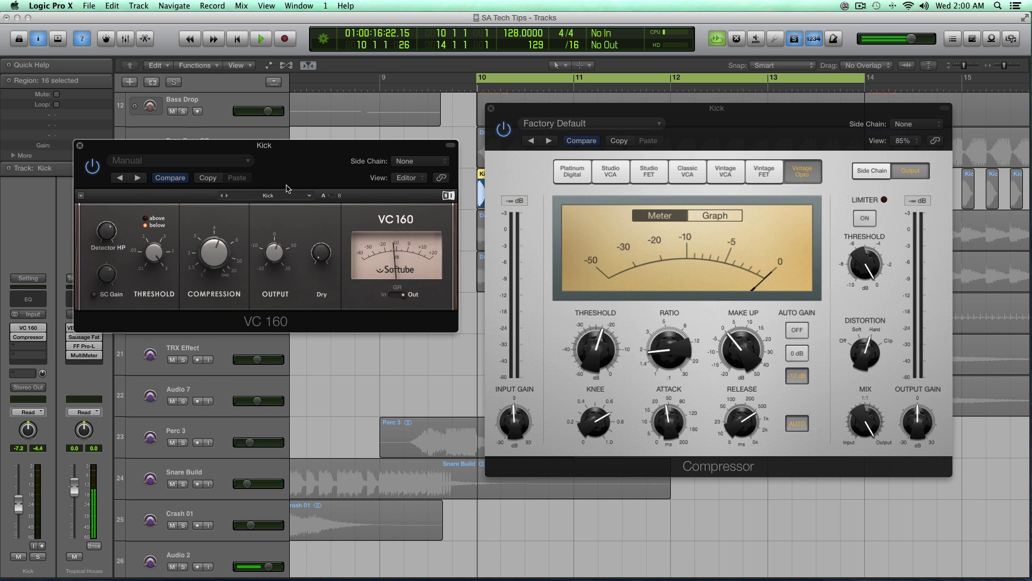
Nudge the VC 160 window down and right, then close the Compressor window
{"action": "left_click_drag", "start_coordinate": [328, 149], "coordinate": [336, 157]}
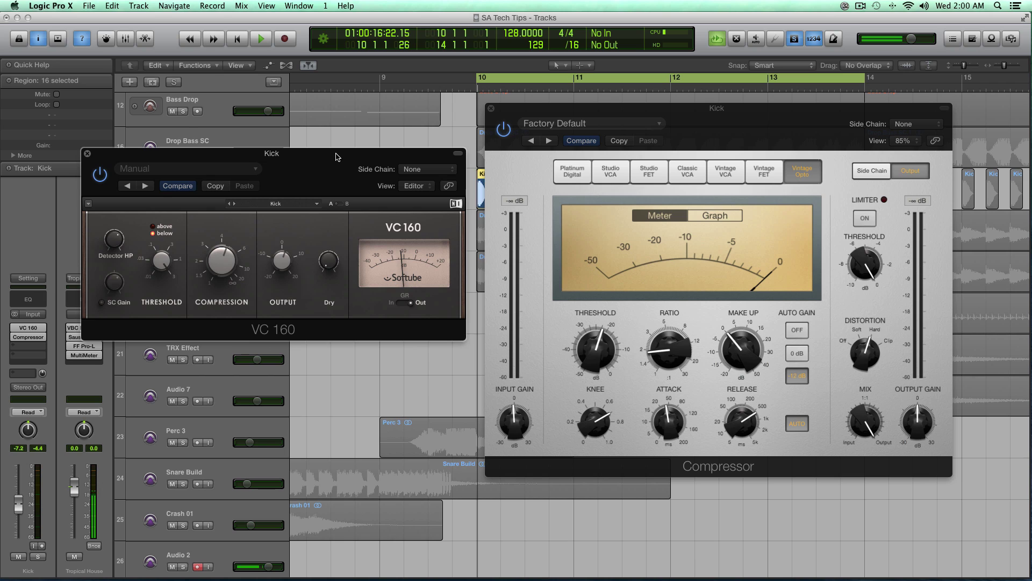
{"action": "left_click_drag", "start_coordinate": [336, 157], "coordinate": [345, 158]}
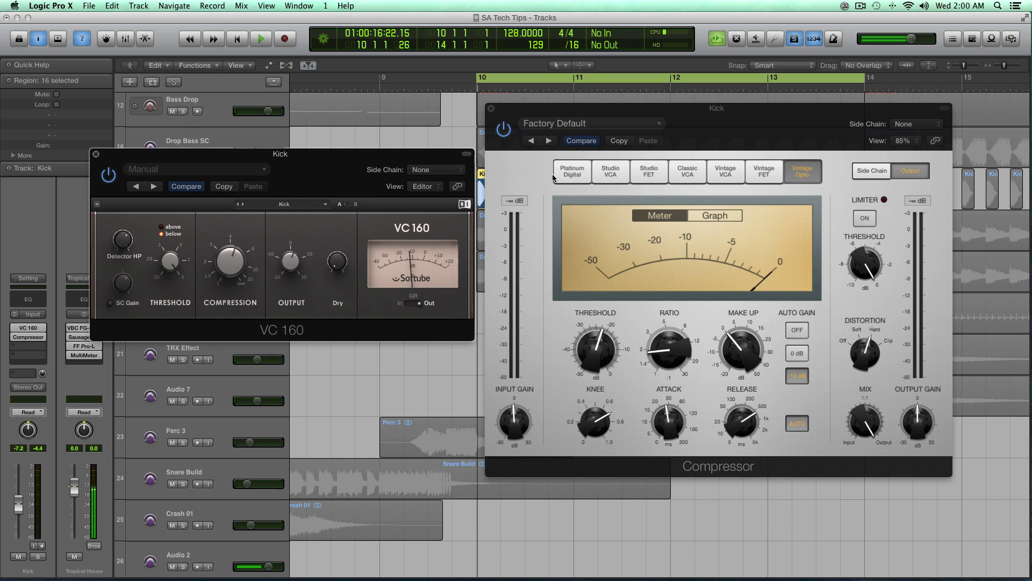
{"action": "left_click", "coordinate": [865, 351]}
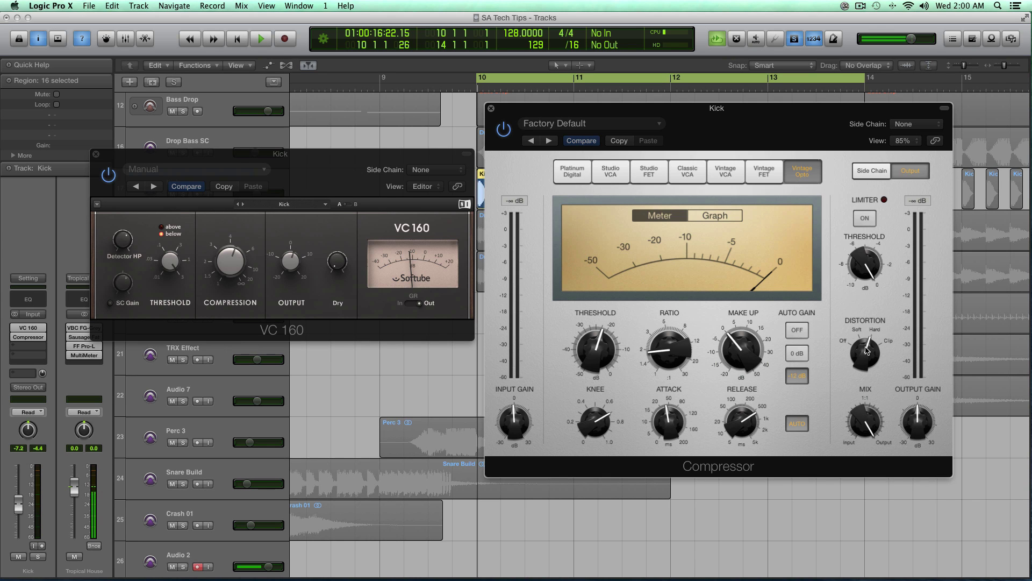
{"action": "left_click", "coordinate": [491, 108]}
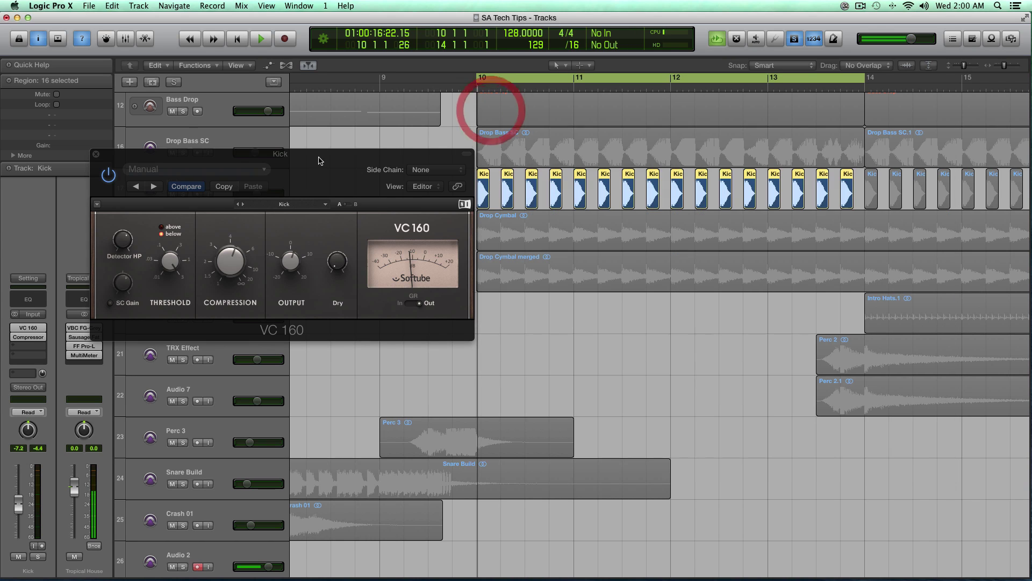
Close the VC 160 window and turn off the Kick's solo
{"action": "left_click", "coordinate": [97, 154]}
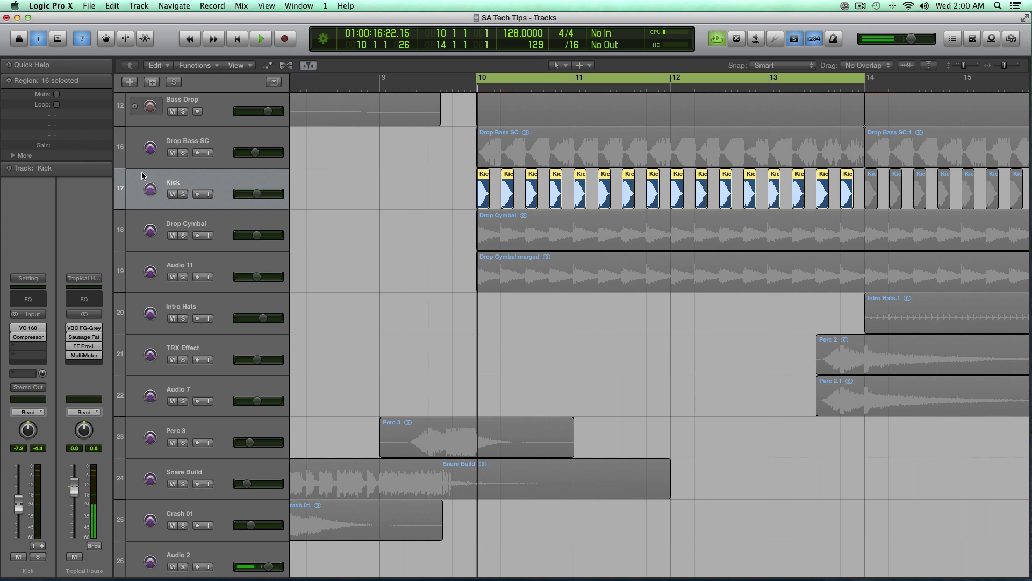
{"action": "key", "text": "ctrl+s"}
{"action": "scroll", "coordinate": [401, 157], "scroll_direction": "up", "scroll_amount": 5}
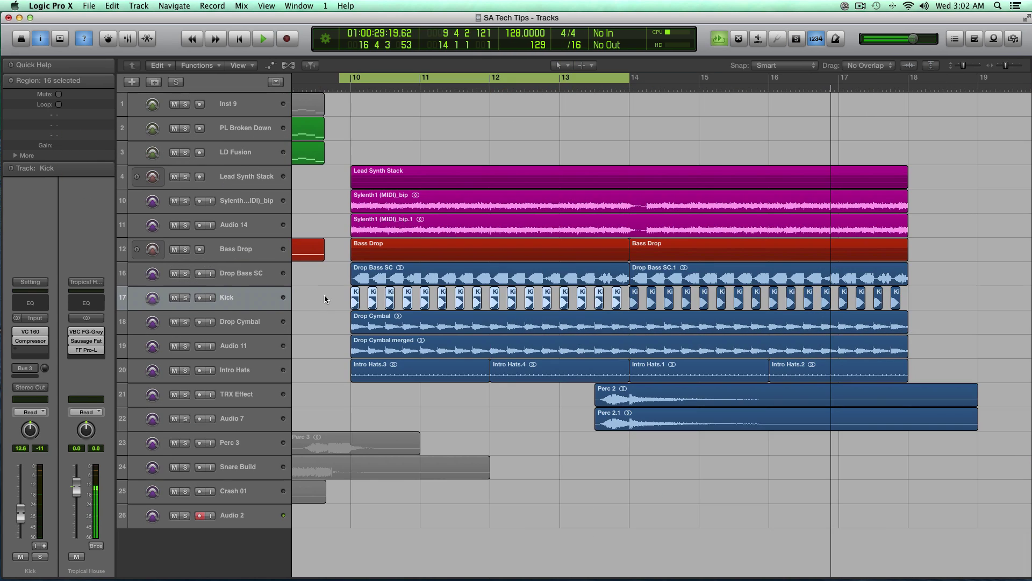
Play the full mix from bar 10 and stop it
{"action": "key", "text": "space"}
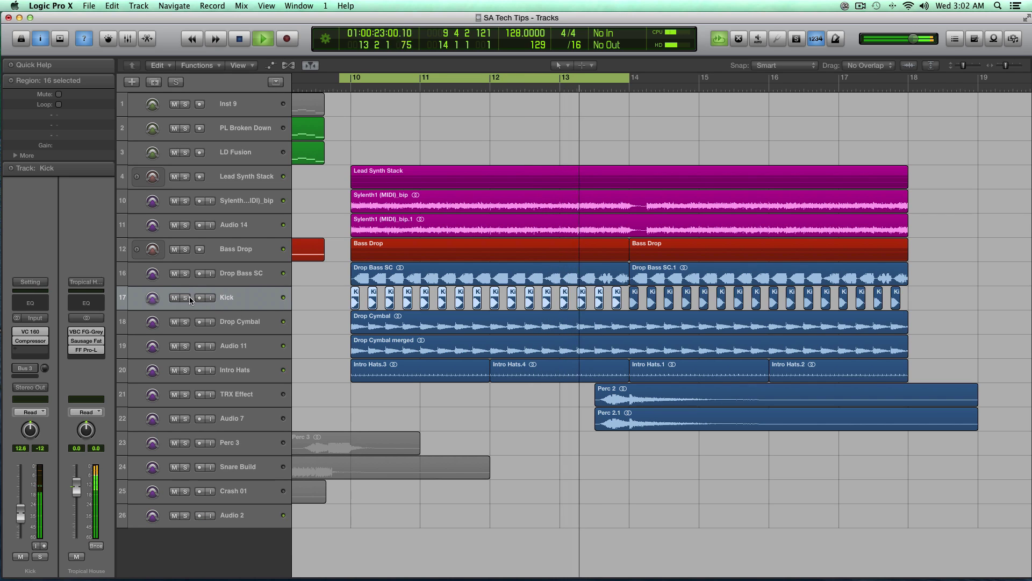
{"action": "key", "text": "space"}
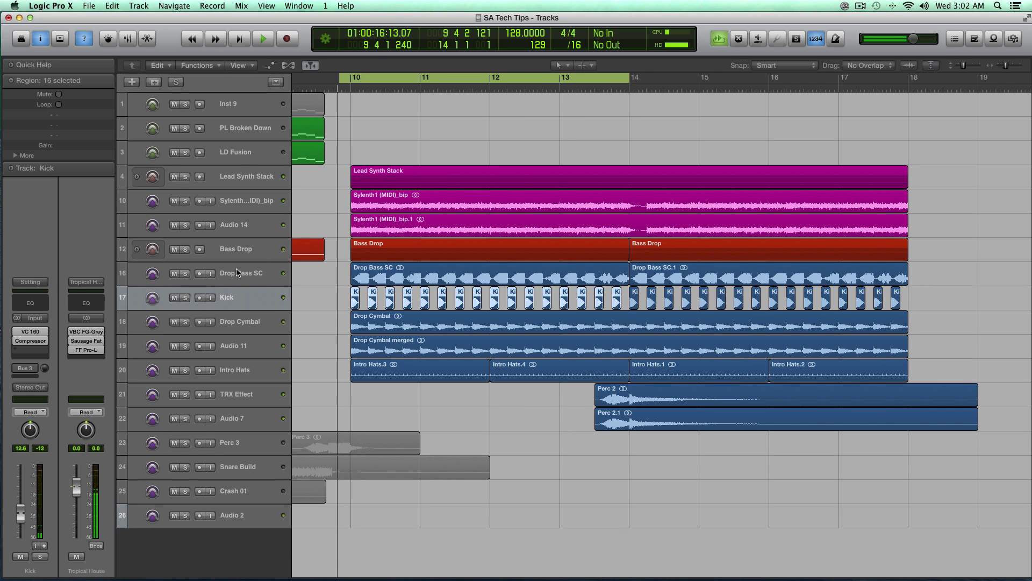
{"action": "mouse_move", "coordinate": [16, 334]}
Show the Aux 3 channel and lower the Kick's Bus 3 send to -12.8
{"action": "left_click", "coordinate": [20, 368]}
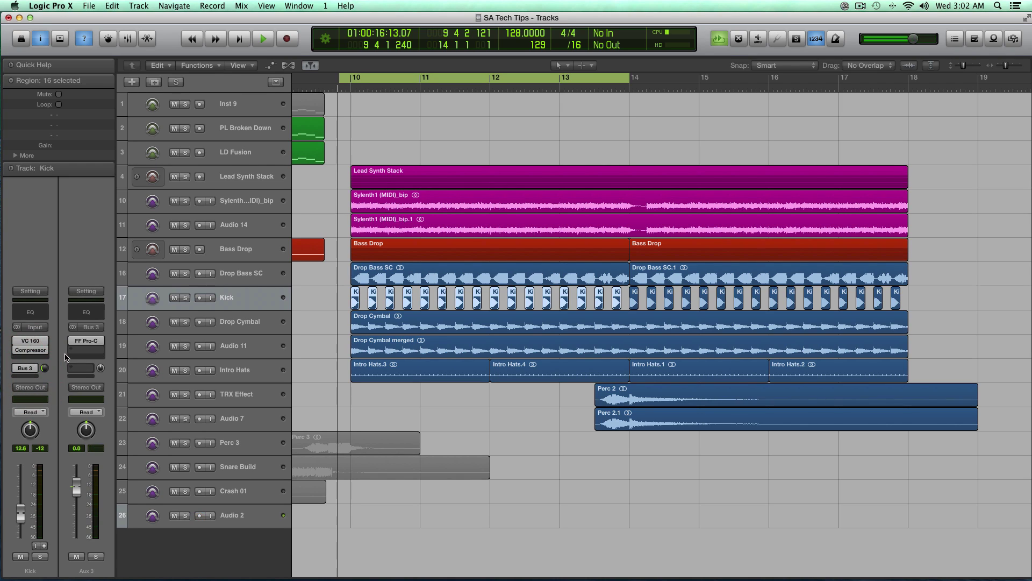
{"action": "left_click", "coordinate": [46, 368]}
{"action": "left_click_drag", "start_coordinate": [46, 368], "coordinate": [46, 371]}
Open the FF Pro-C compressor on Aux 3, move it to a clearer spot, then close it
{"action": "left_click", "coordinate": [86, 340]}
{"action": "left_click_drag", "start_coordinate": [611, 100], "coordinate": [405, 125]}
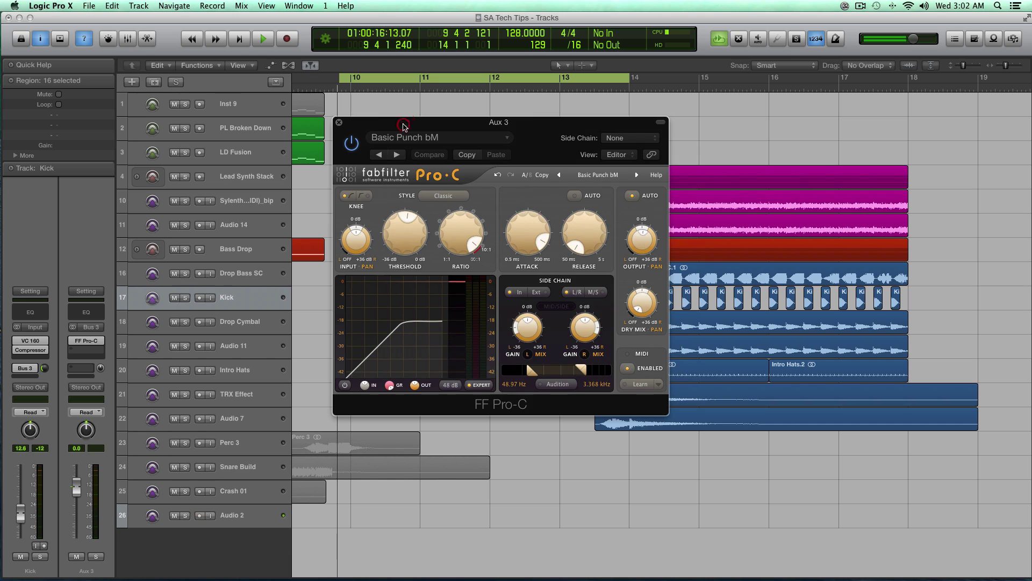
{"action": "left_click", "coordinate": [339, 122]}
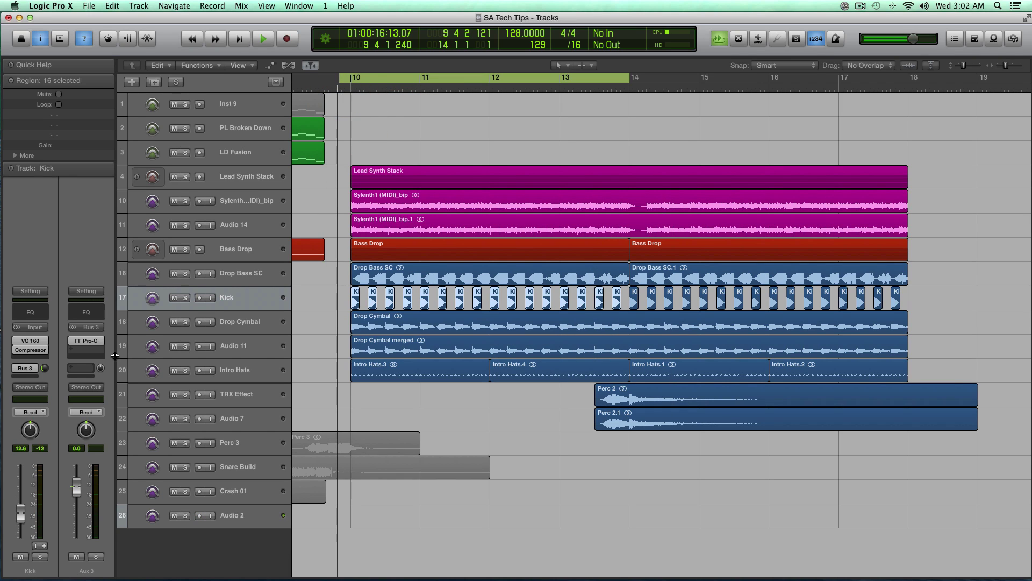
{"action": "mouse_move", "coordinate": [43, 369]}
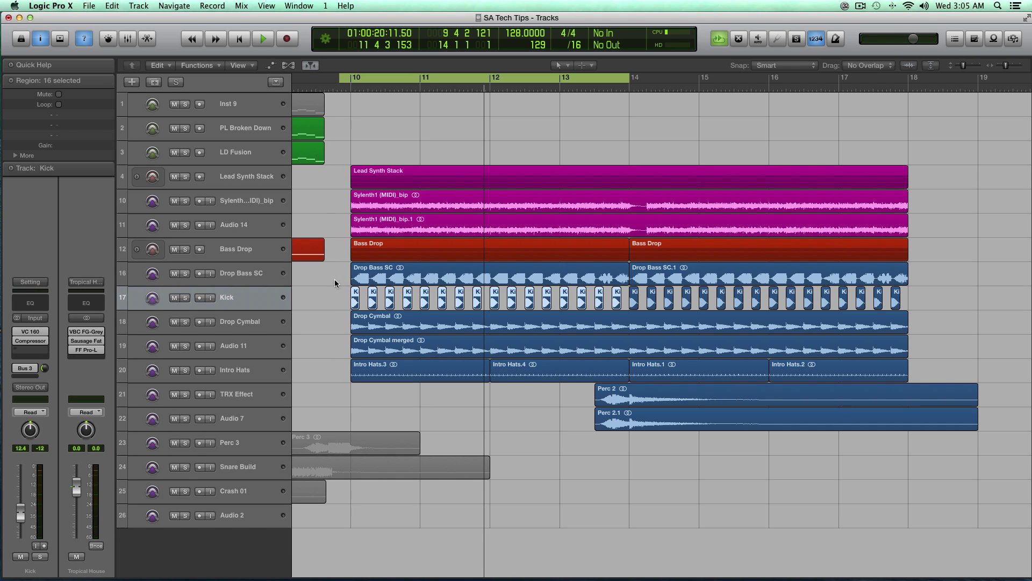
Clear the region selection and stop the full-mix playback
{"action": "left_click", "coordinate": [334, 279]}
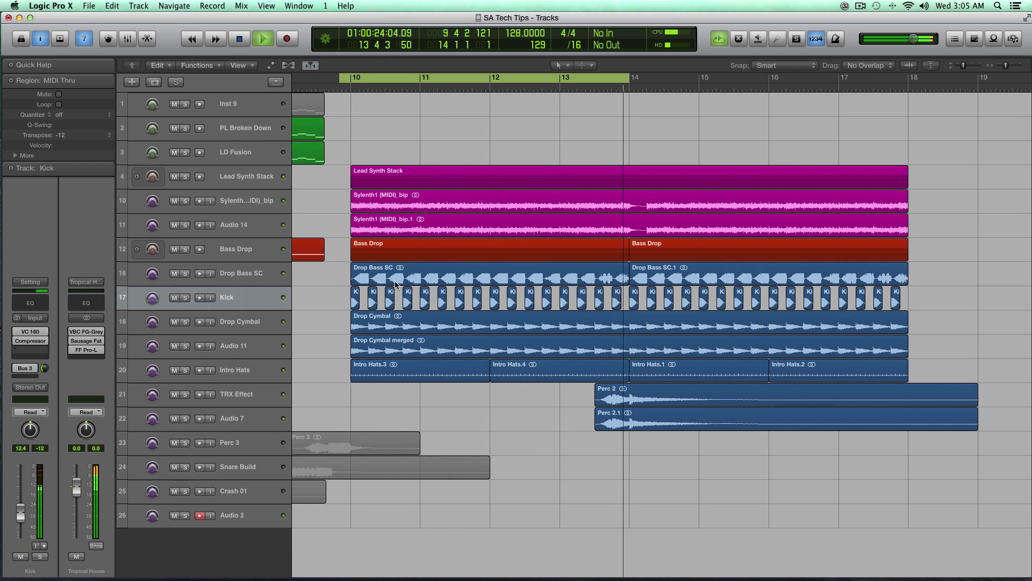
{"action": "key", "text": "space"}
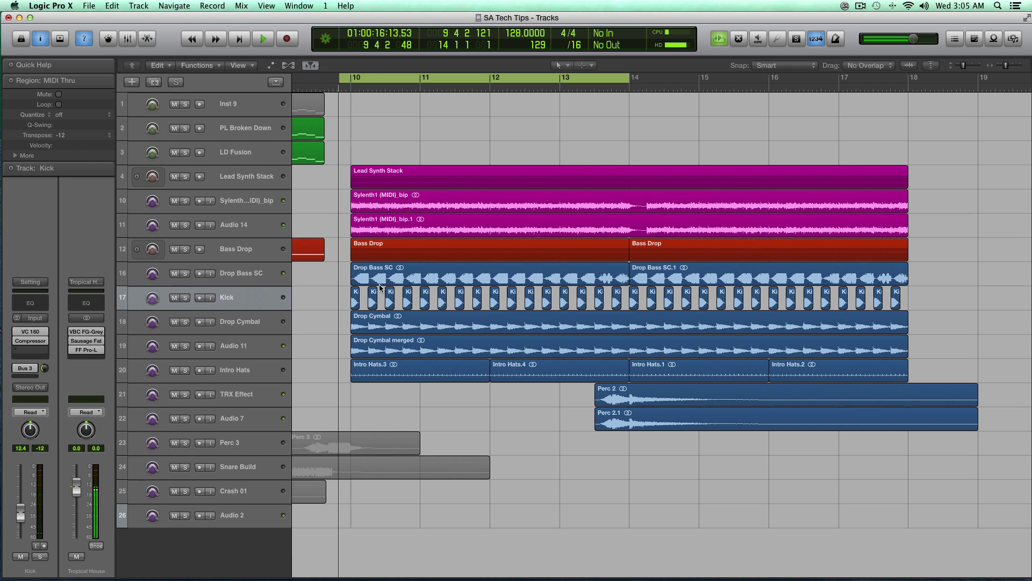
{"action": "key", "text": "super+alt+r"}
{"action": "key", "text": "super+alt+r"}
{"action": "key", "text": "super+alt+r"}
Show the Aux 3 return beside the Kick strip and select the first six Kick regions
{"action": "left_click", "coordinate": [35, 368]}
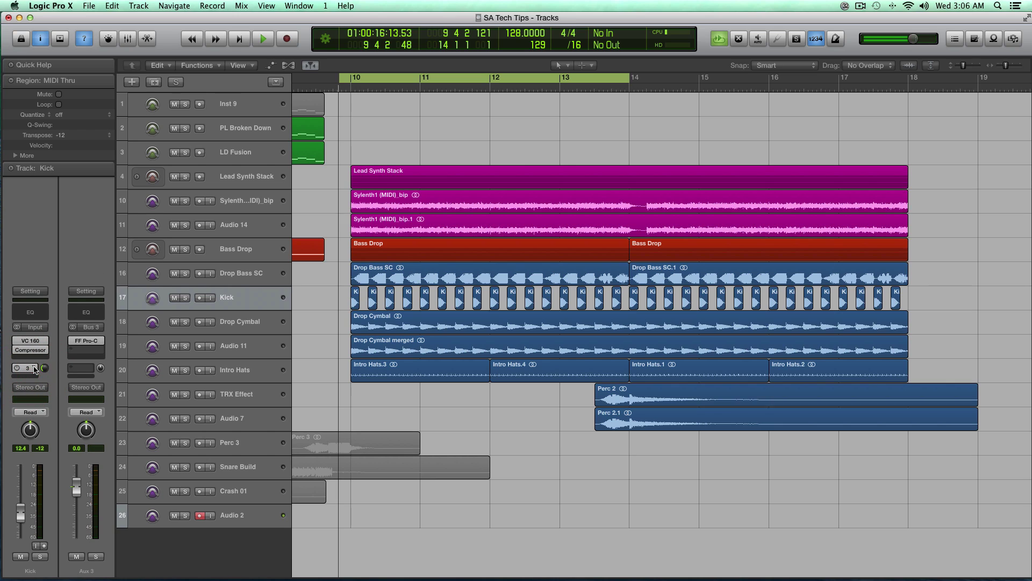
{"action": "left_click_drag", "start_coordinate": [341, 301], "coordinate": [444, 296]}
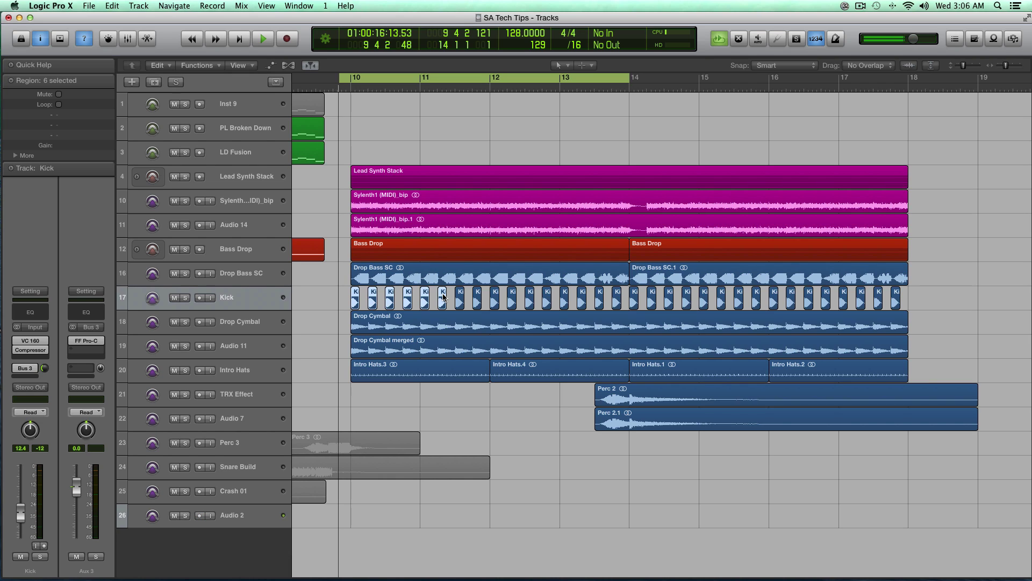
{"action": "left_click", "coordinate": [18, 371]}
Zoom in on the selected Kick regions and open the VC 160 window, moved down to uncover the tracks
{"action": "key", "text": "super+Right"}
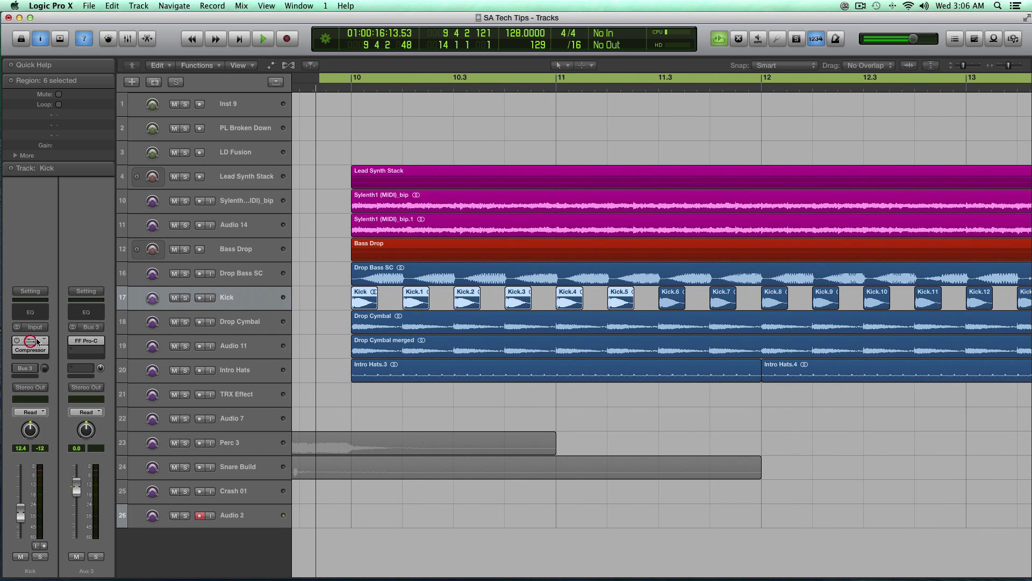
{"action": "left_click", "coordinate": [30, 342]}
{"action": "left_click_drag", "start_coordinate": [243, 161], "coordinate": [220, 160]}
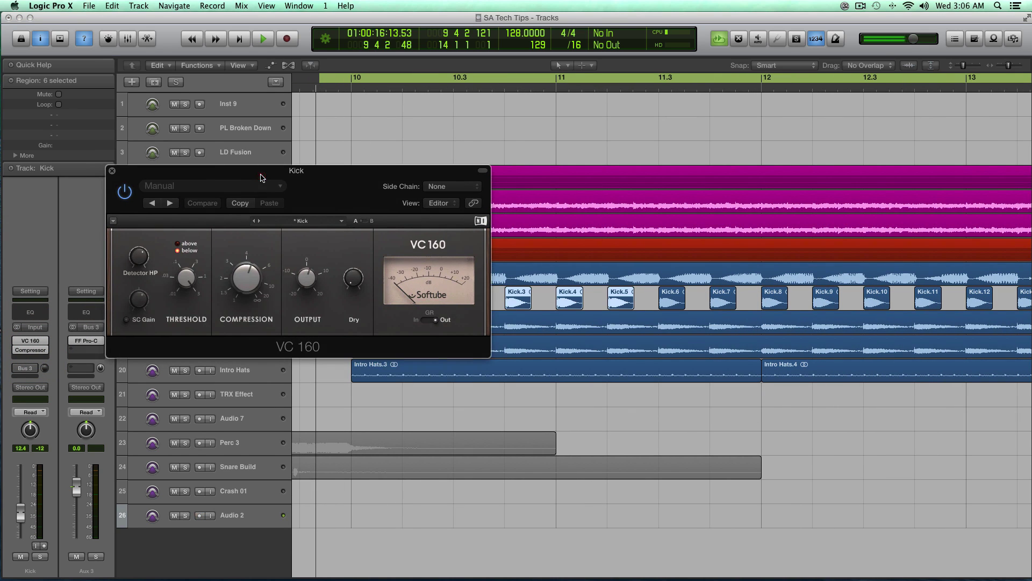
{"action": "left_click_drag", "start_coordinate": [261, 177], "coordinate": [272, 204]}
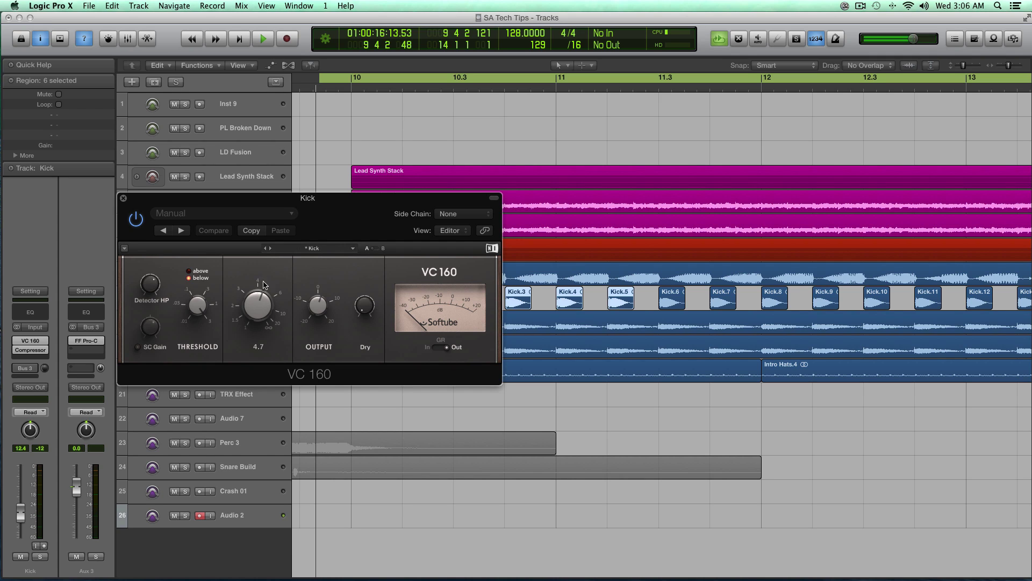
{"action": "left_click_drag", "start_coordinate": [292, 199], "coordinate": [366, 324]}
Solo the Kick, play from bar 10 with the VC 160 bypassed then re-enabled, and open the Compressor
{"action": "key", "text": "ctrl+s"}
{"action": "double_click", "coordinate": [349, 85]}
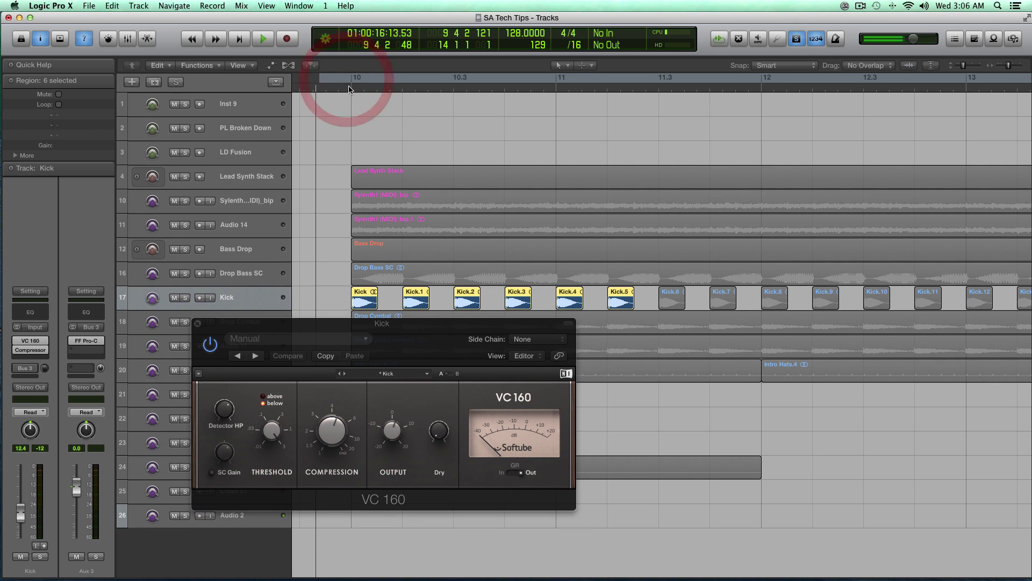
{"action": "left_click", "coordinate": [210, 344]}
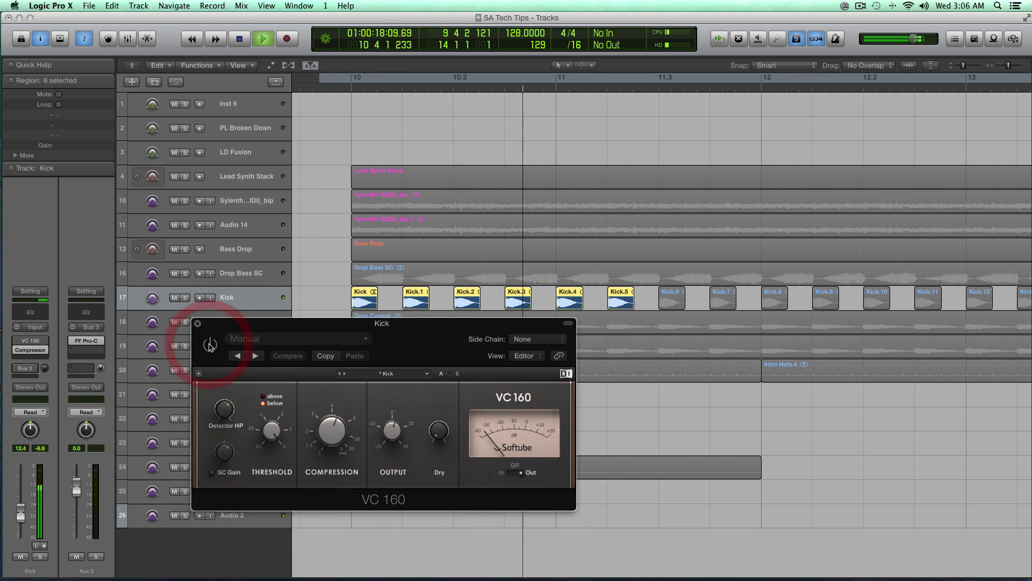
{"action": "double_click", "coordinate": [349, 87]}
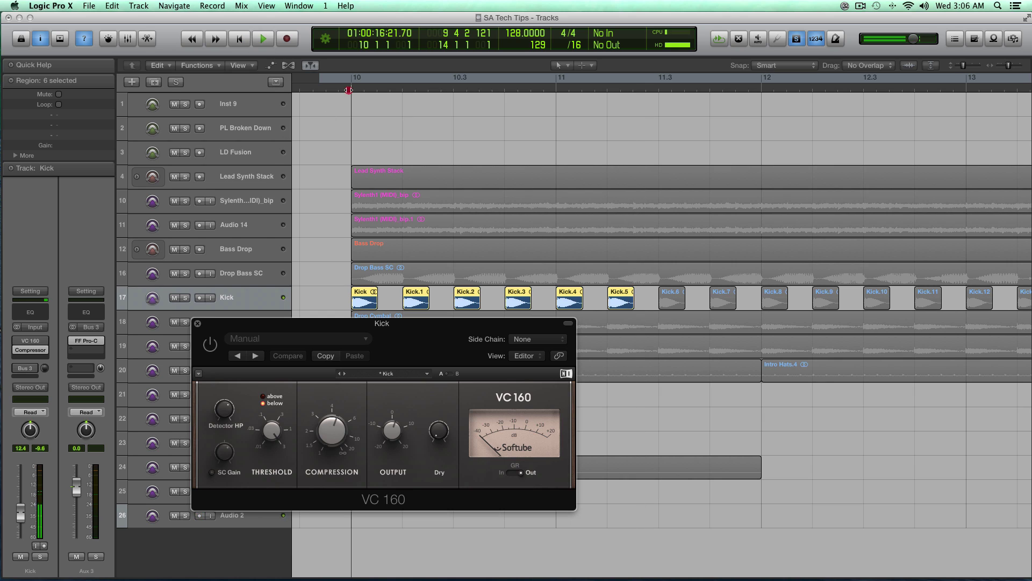
{"action": "left_click", "coordinate": [209, 345]}
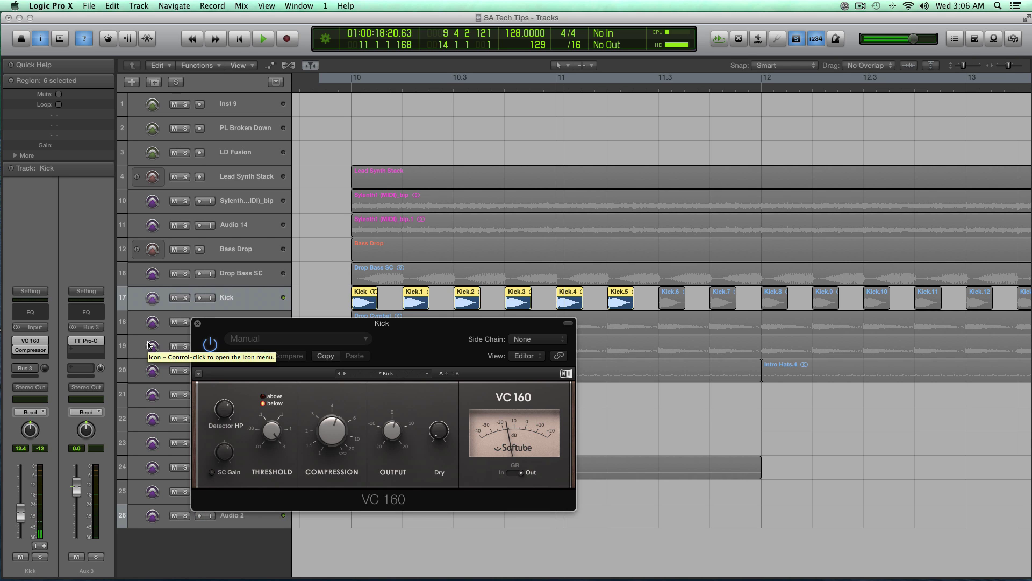
{"action": "left_click", "coordinate": [29, 350]}
{"action": "left_click", "coordinate": [29, 350]}
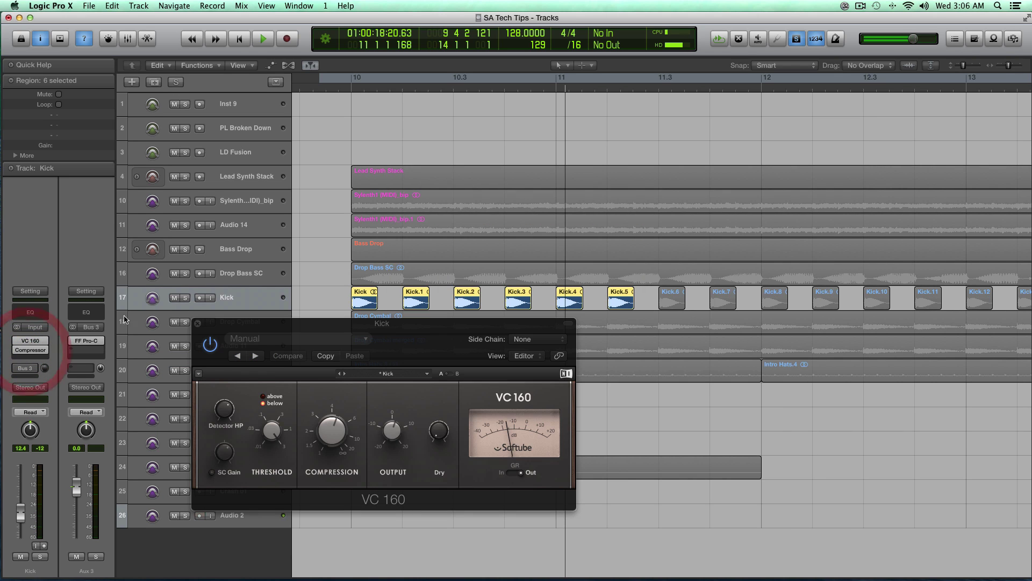
Set the Vintage Opto Compressor's attack to 17.5 ms and ratio to 2.6:1, then move its window right
{"action": "left_click", "coordinate": [29, 350]}
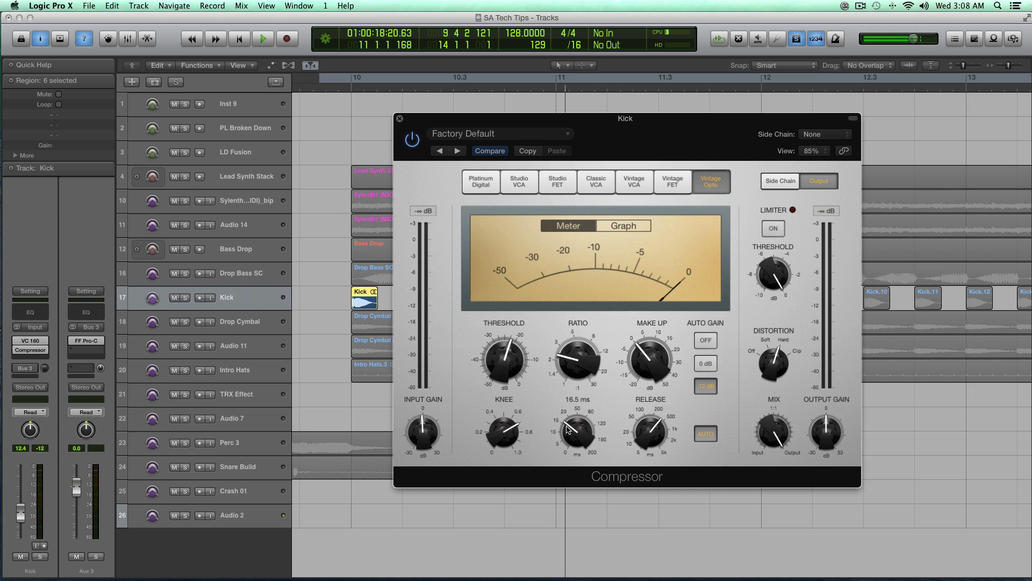
{"action": "left_click_drag", "start_coordinate": [568, 429], "coordinate": [569, 421]}
{"action": "left_click_drag", "start_coordinate": [569, 421], "coordinate": [571, 428]}
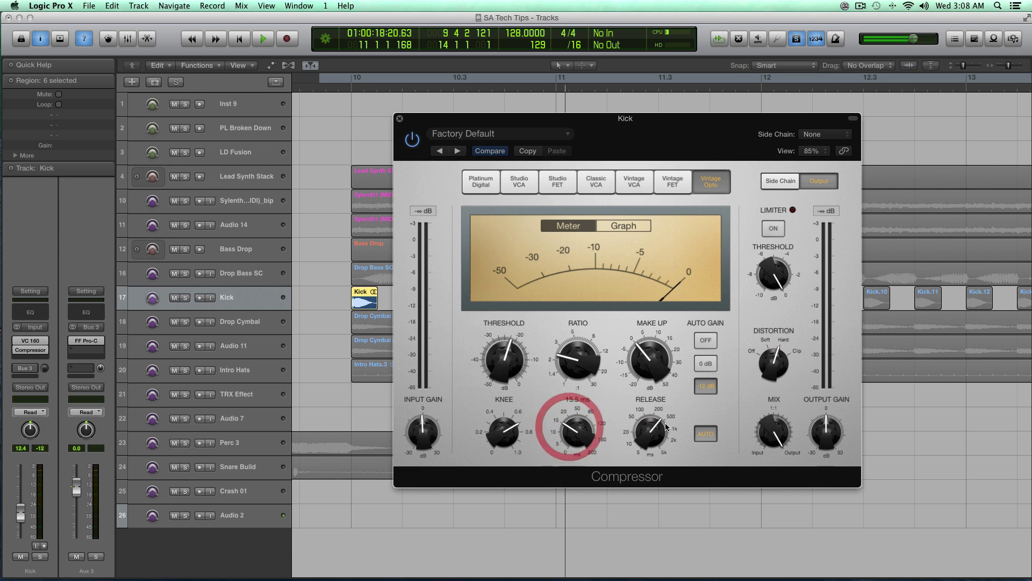
{"action": "left_click", "coordinate": [581, 360]}
{"action": "left_click_drag", "start_coordinate": [580, 359], "coordinate": [580, 365]}
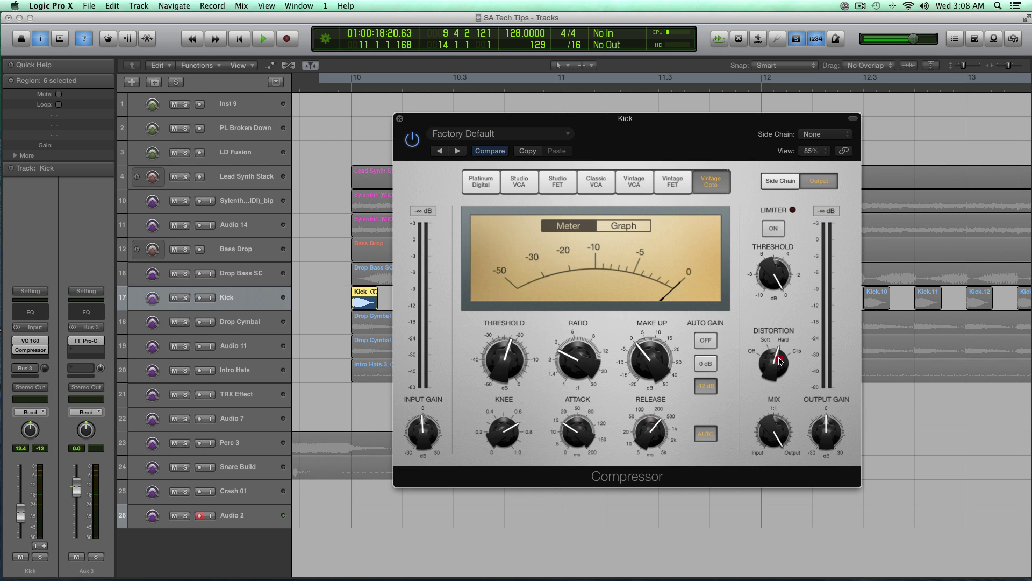
{"action": "left_click", "coordinate": [827, 429]}
{"action": "left_click_drag", "start_coordinate": [425, 119], "coordinate": [491, 122]}
Cycle a range from bar 10 and play it, bypassing and re-enabling the Compressor to compare
{"action": "left_click", "coordinate": [30, 349]}
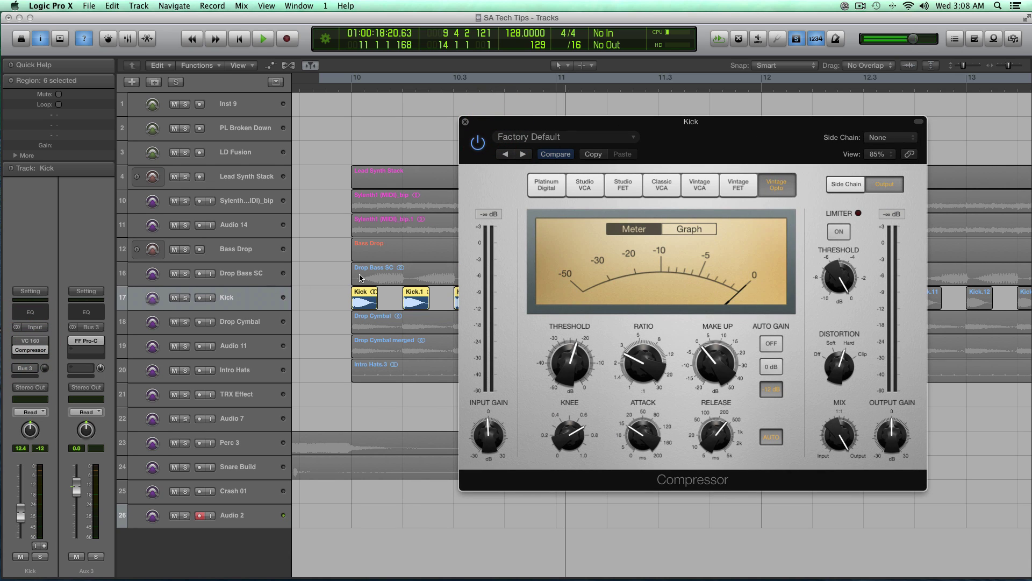
{"action": "left_click_drag", "start_coordinate": [352, 78], "coordinate": [556, 80]}
{"action": "key", "text": "space"}
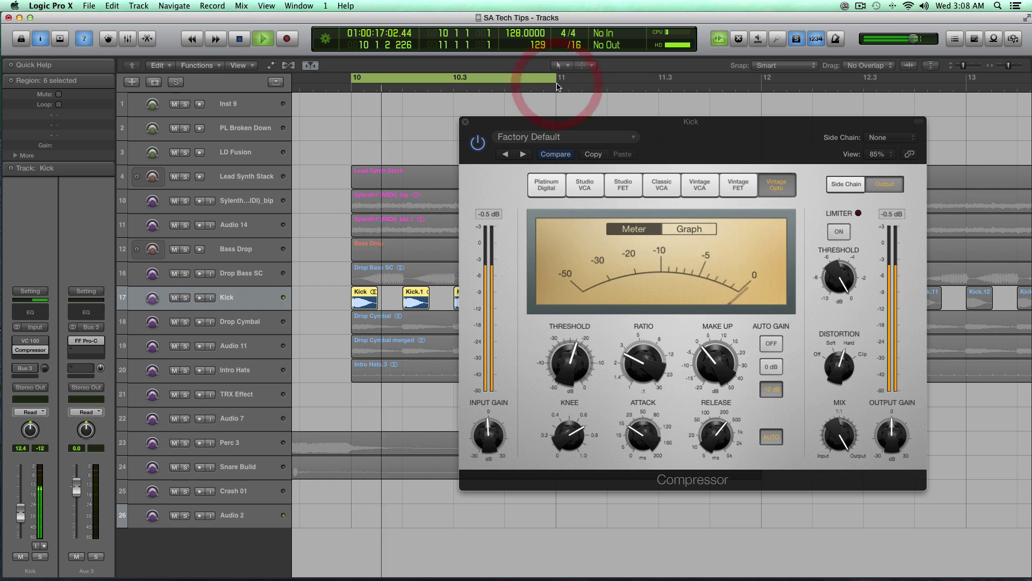
{"action": "left_click", "coordinate": [481, 144]}
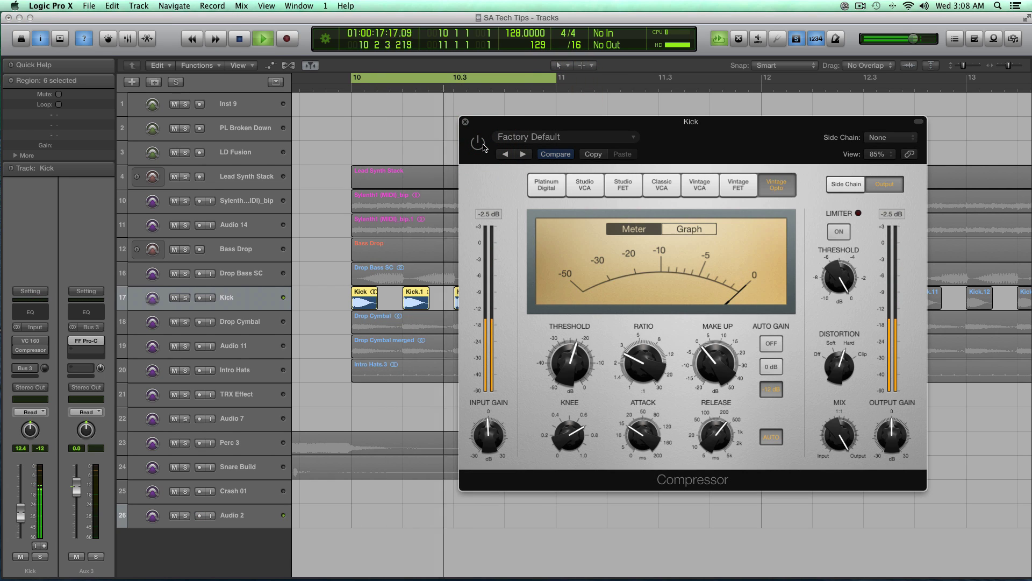
{"action": "left_click", "coordinate": [483, 146]}
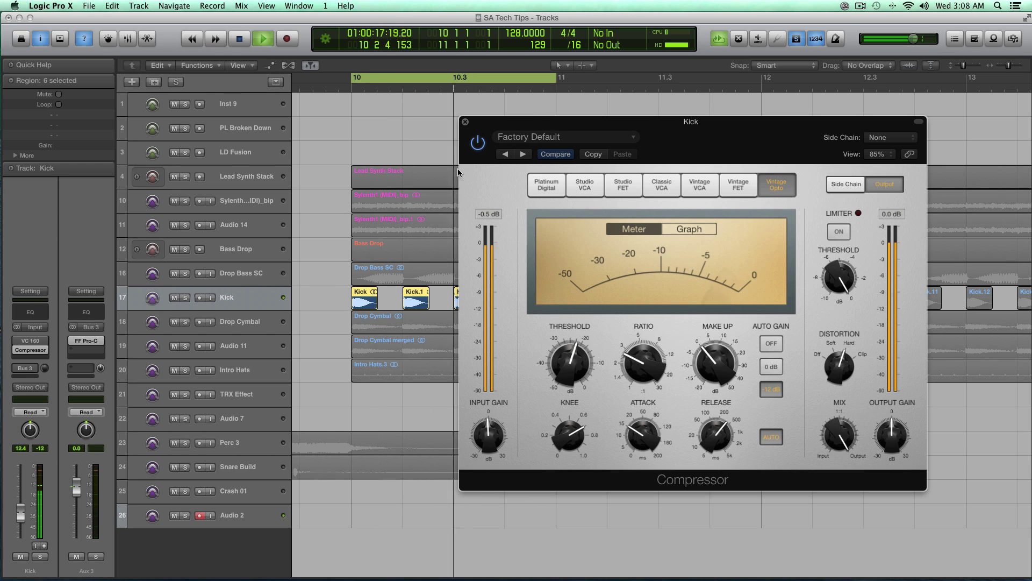
{"action": "key", "text": "space"}
{"action": "mouse_move", "coordinate": [21, 344]}
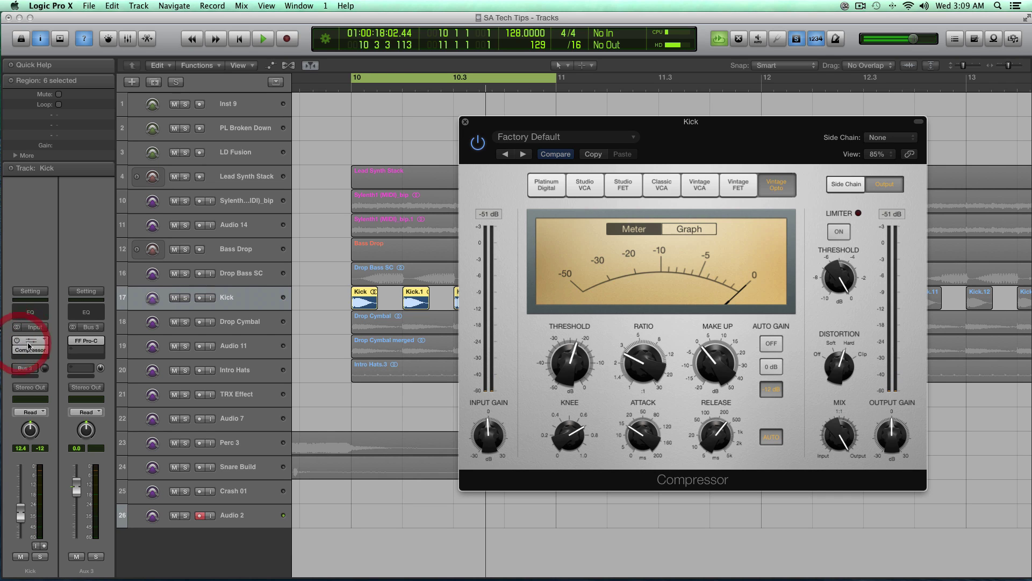
Zoom in around bar 10 with taller rows, then replay the loop toggling the VC 160 off and on
{"action": "key", "text": "super+Right"}
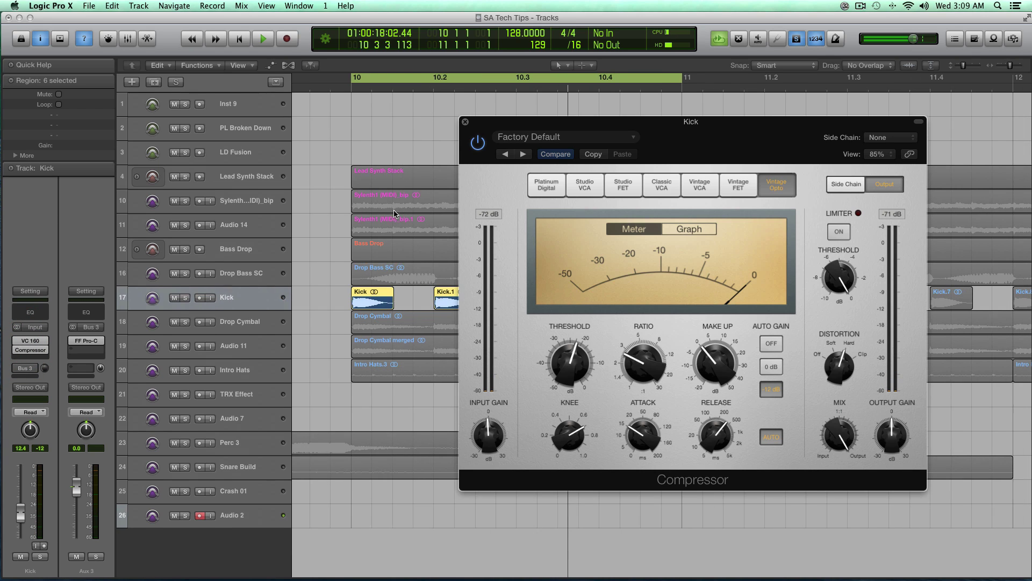
{"action": "key", "text": "super+Down"}
{"action": "left_click_drag", "start_coordinate": [480, 122], "coordinate": [508, 126]}
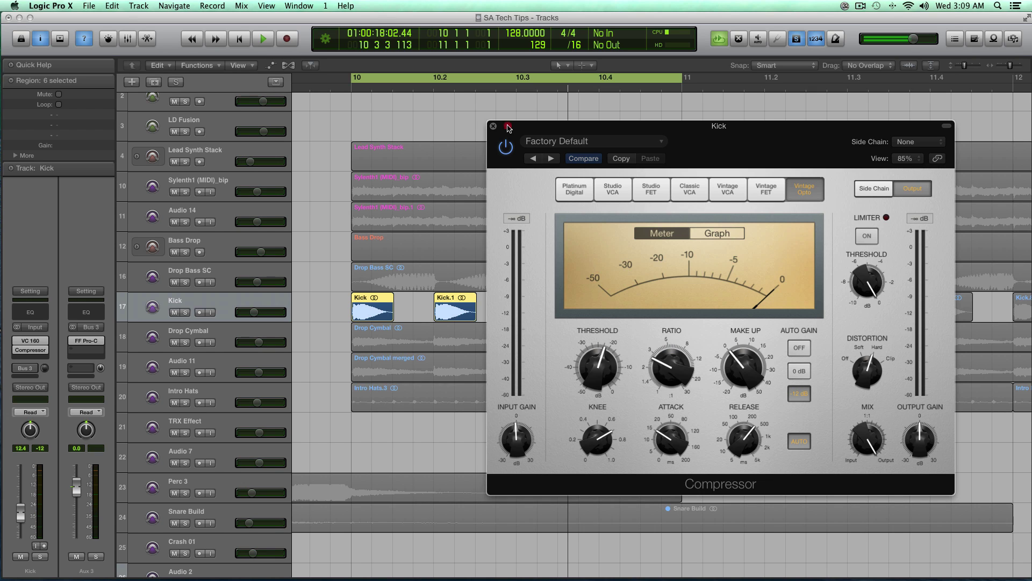
{"action": "left_click_drag", "start_coordinate": [508, 127], "coordinate": [528, 133]}
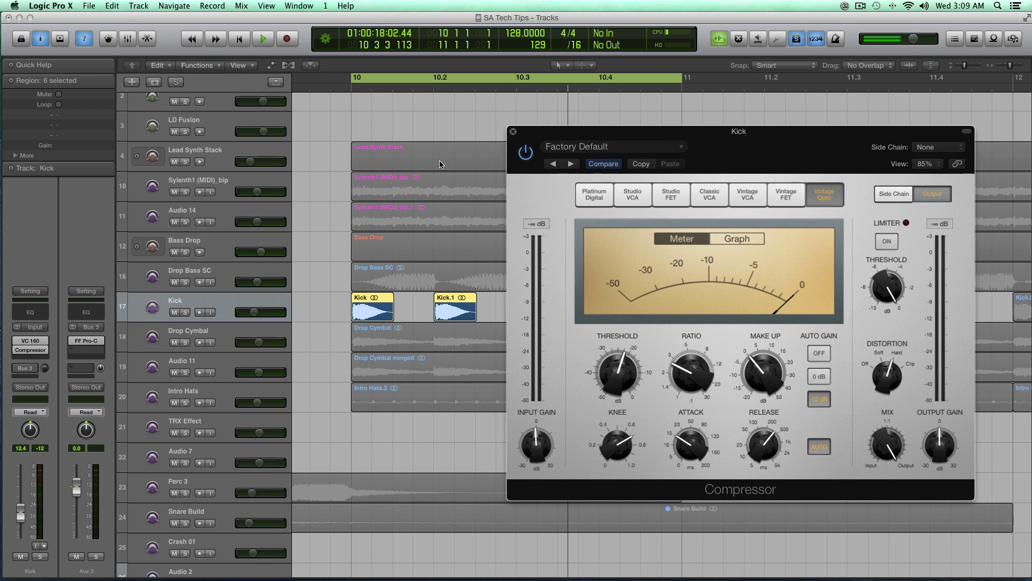
{"action": "key", "text": "space"}
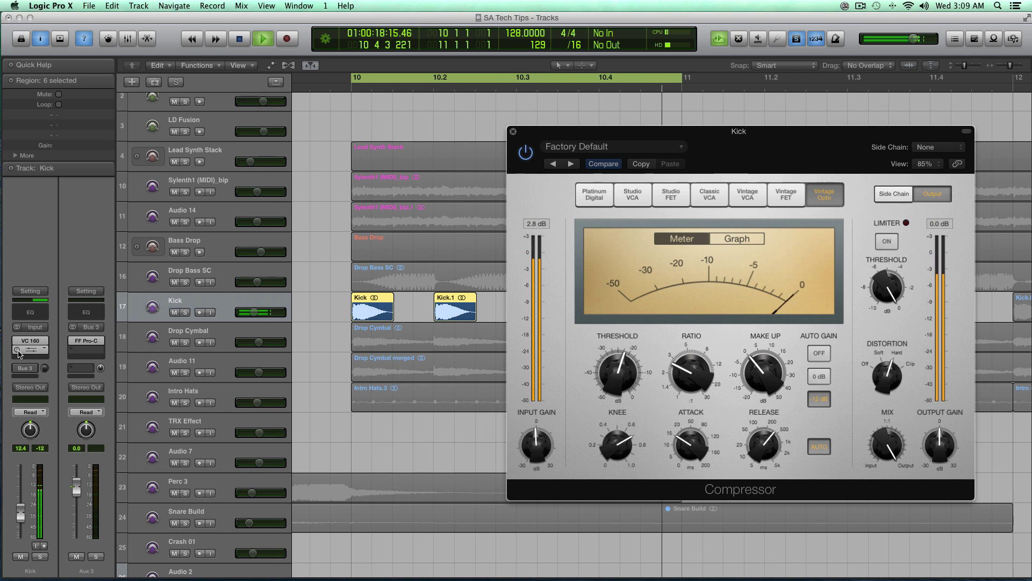
{"action": "left_click", "coordinate": [18, 351]}
{"action": "left_click", "coordinate": [18, 351]}
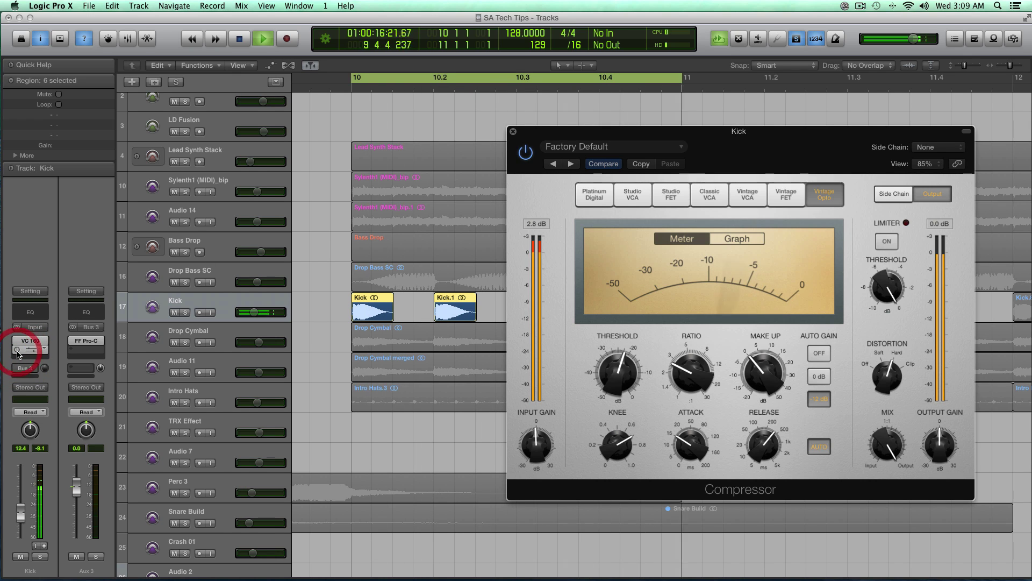
{"action": "left_click", "coordinate": [17, 350]}
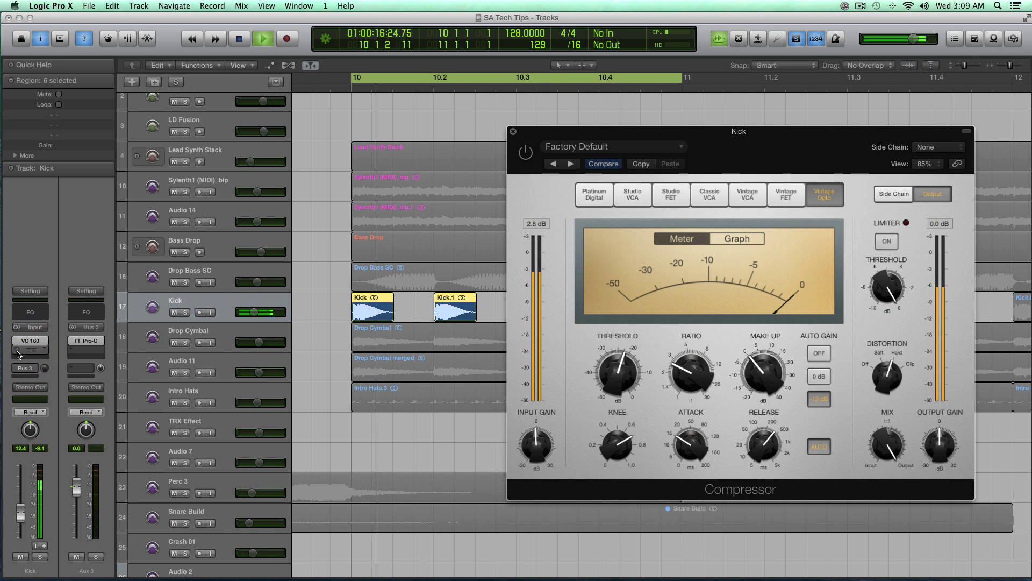
{"action": "left_click", "coordinate": [17, 350]}
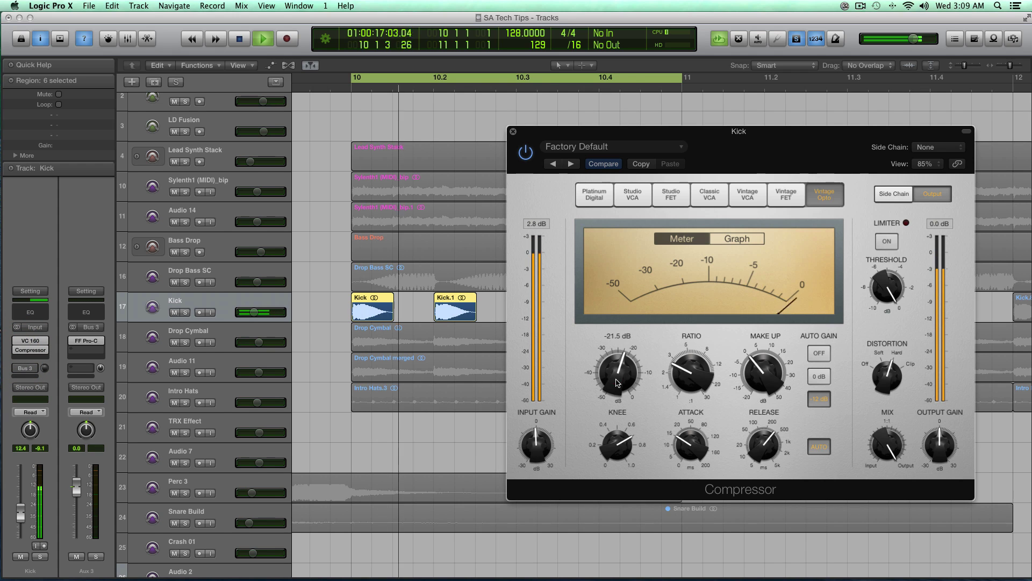
Lower the Compressor threshold to -26.0 dB, stop, close its window and unsolo the Kick
{"action": "left_click_drag", "start_coordinate": [617, 382], "coordinate": [617, 392]}
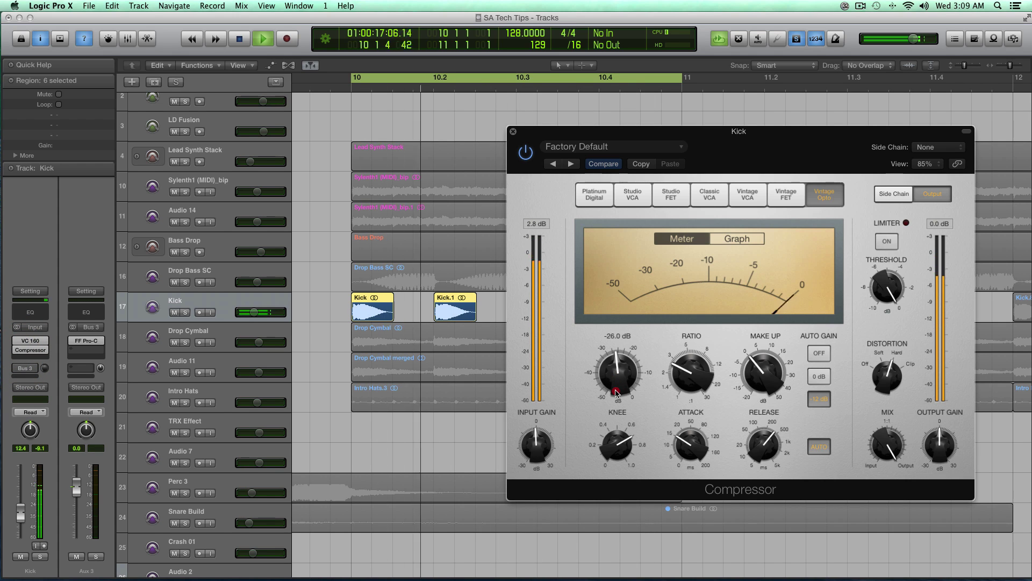
{"action": "key", "text": "space"}
{"action": "key", "text": "super+w"}
{"action": "key", "text": "ctrl+s"}
{"action": "key", "text": "super+Up"}
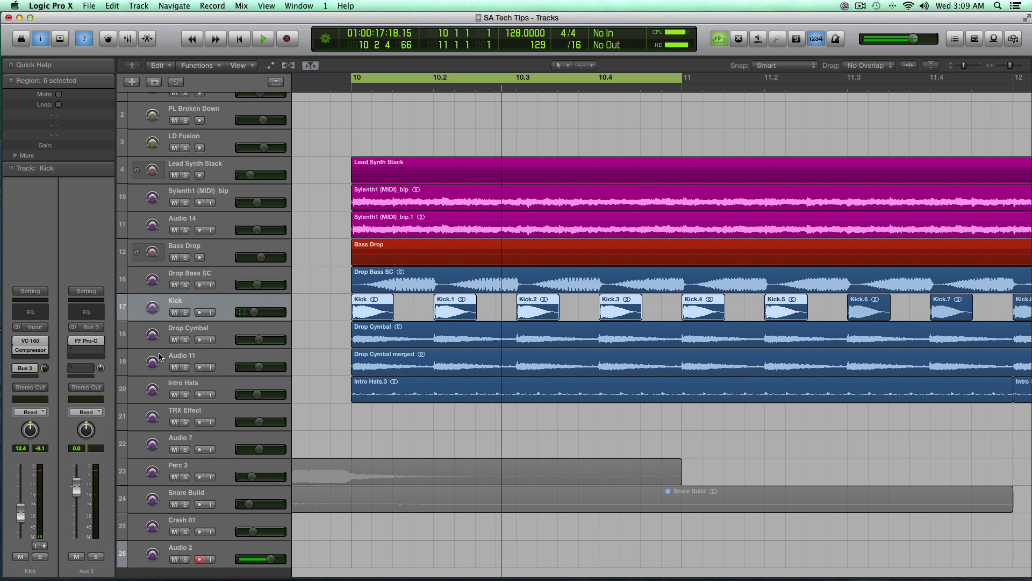
Turn off cycle, play the full mix zoomed out, then pull the Kick volume fader down slightly
{"action": "key", "text": "c"}
{"action": "key", "text": "space"}
{"action": "key", "text": "super+Left"}
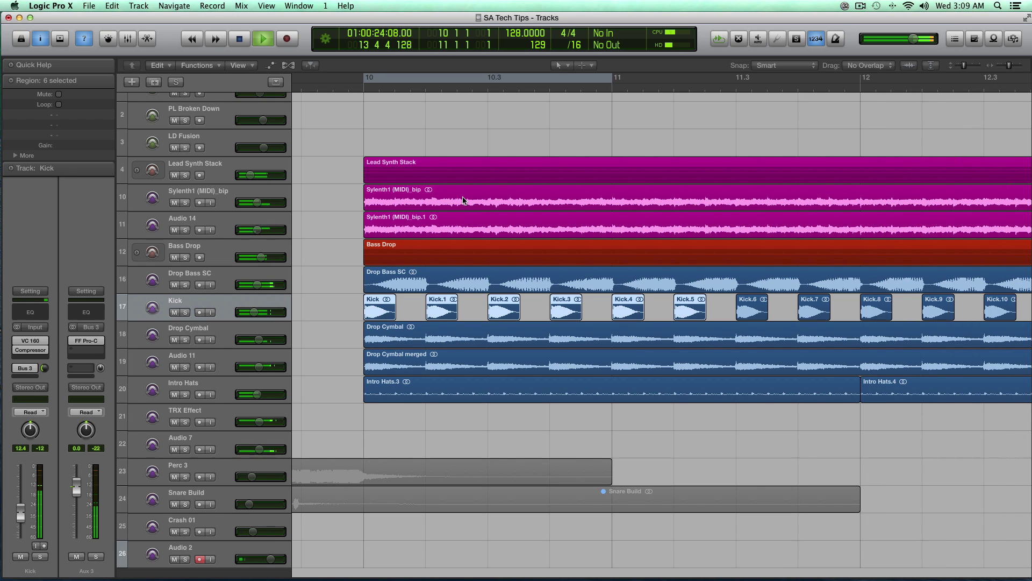
{"action": "key", "text": "space"}
{"action": "left_click_drag", "start_coordinate": [262, 318], "coordinate": [261, 314]}
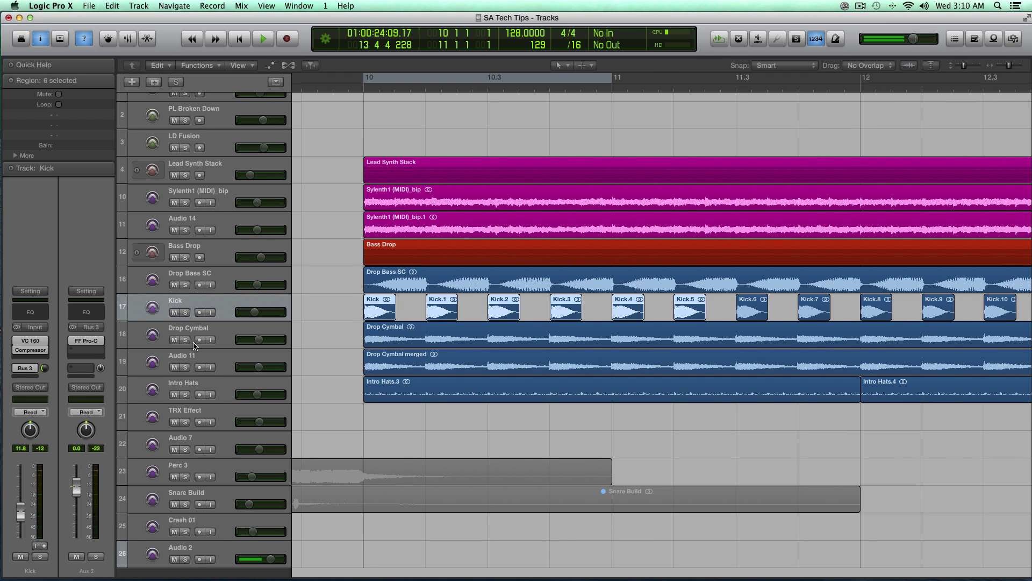
{"action": "key", "text": "z"}
{"action": "key", "text": "z"}
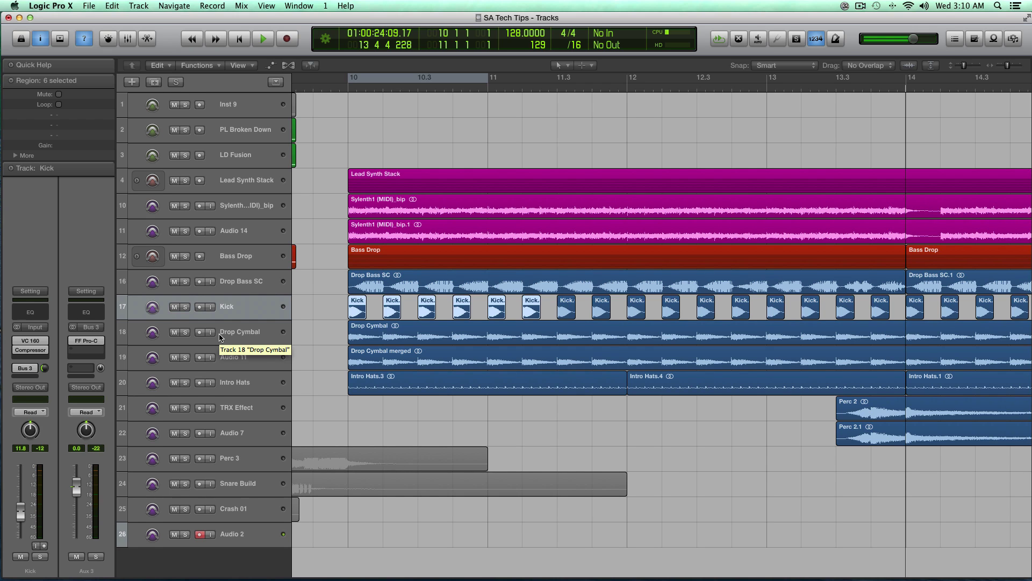
{"action": "left_click_drag", "start_coordinate": [396, 146], "coordinate": [376, 235]}
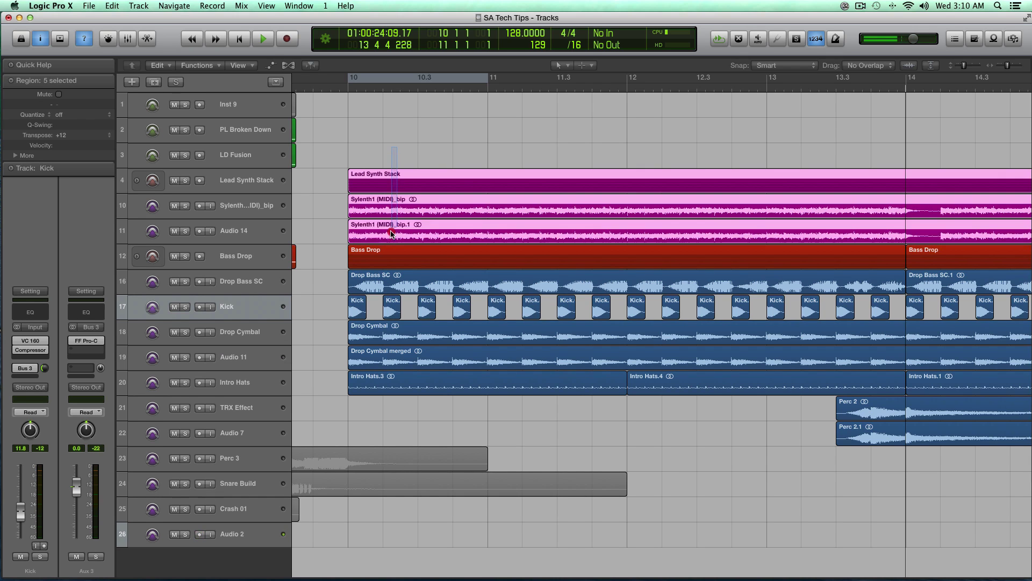
{"action": "left_click", "coordinate": [136, 180]}
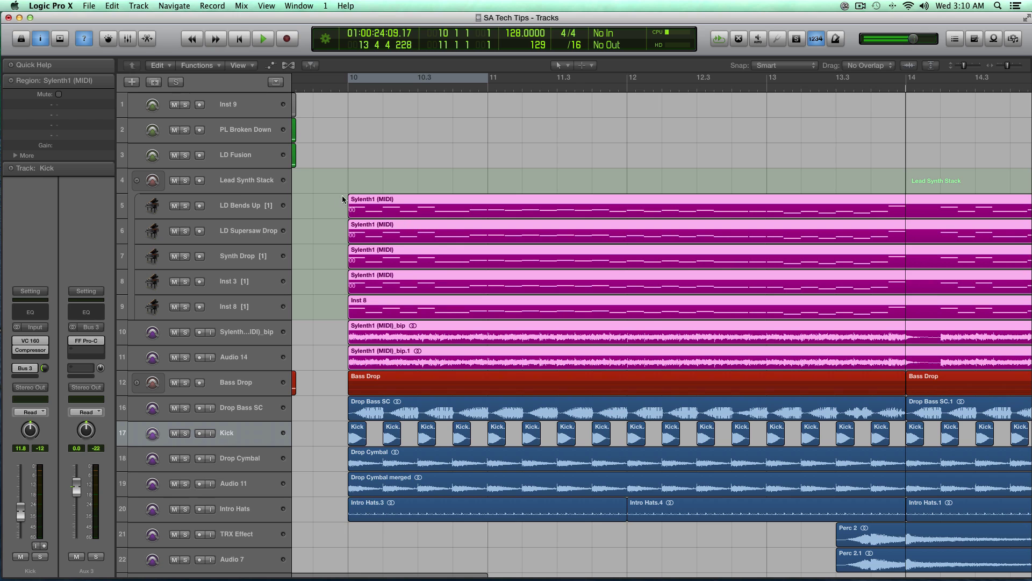
{"action": "left_click", "coordinate": [137, 180]}
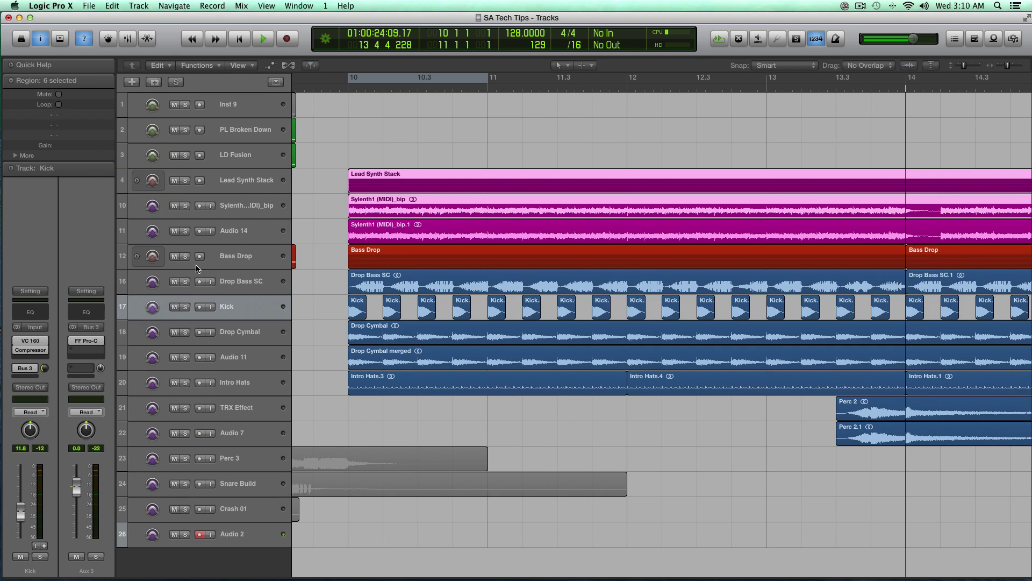
{"action": "left_click", "coordinate": [137, 256]}
{"action": "left_click", "coordinate": [138, 256]}
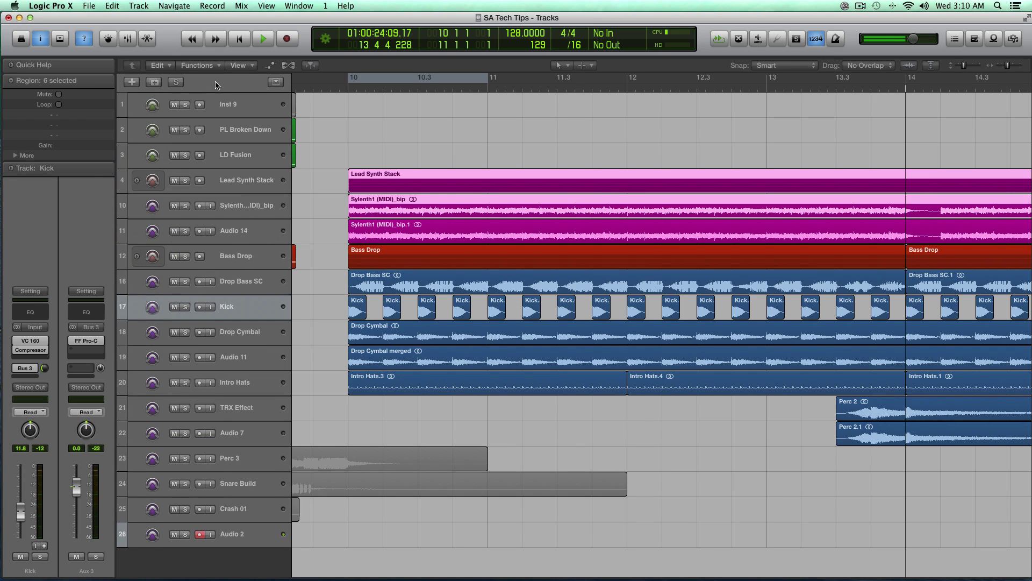